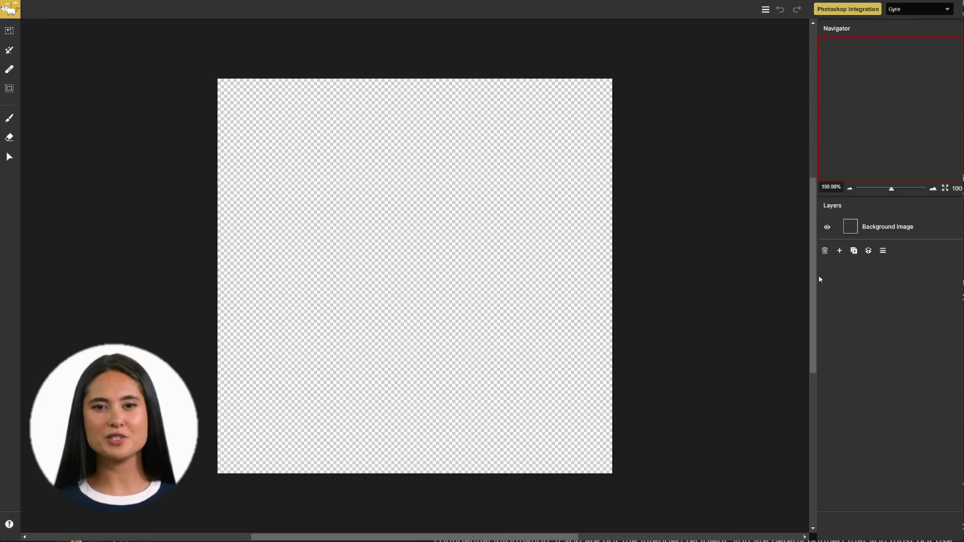
Step: Examine the available new layer types and the types the Background Image layer can be changed to, leaving both lists without choosing anything
click(840, 252)
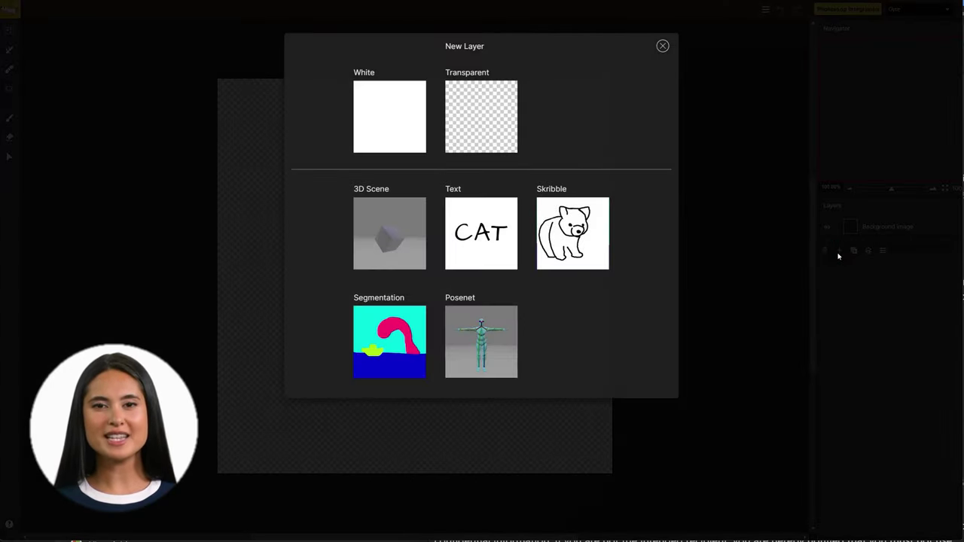
click(661, 47)
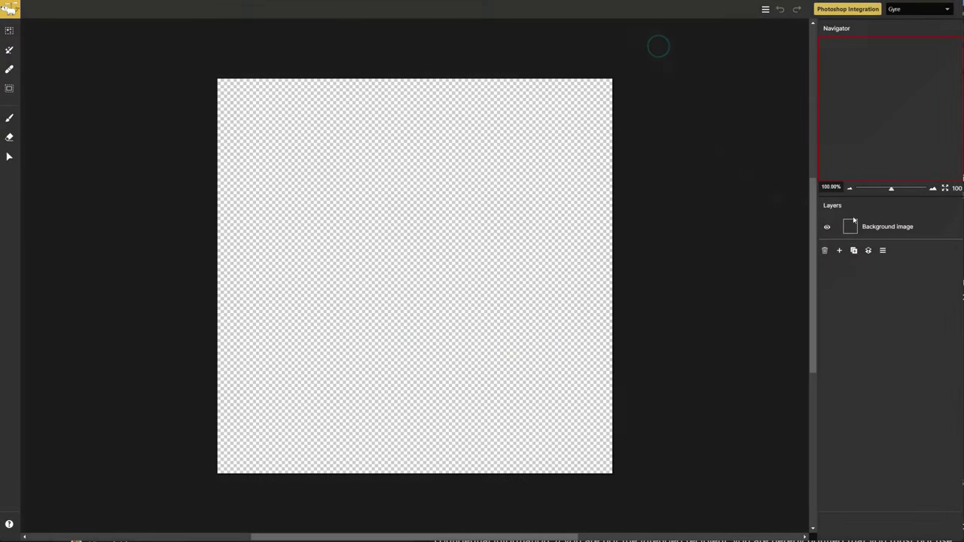
click(9, 119)
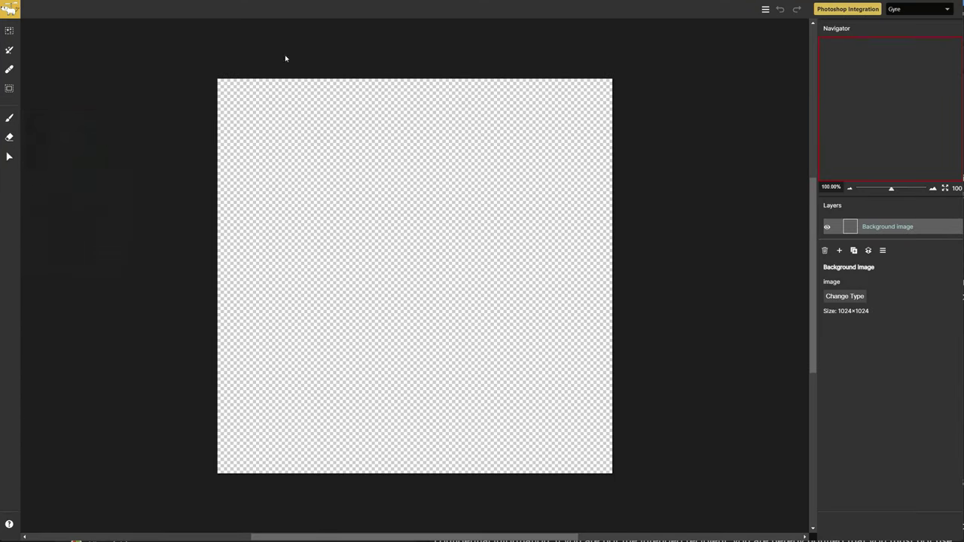
click(871, 224)
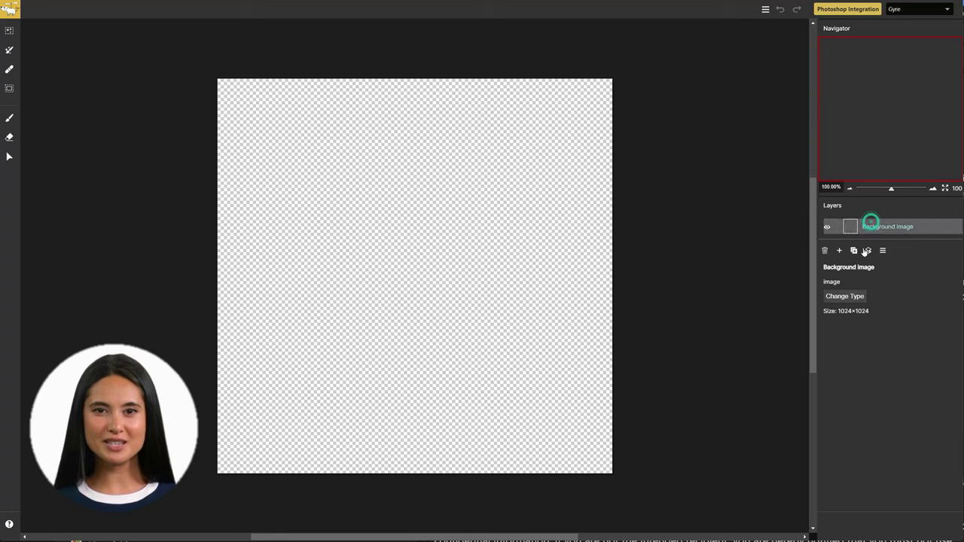
click(847, 297)
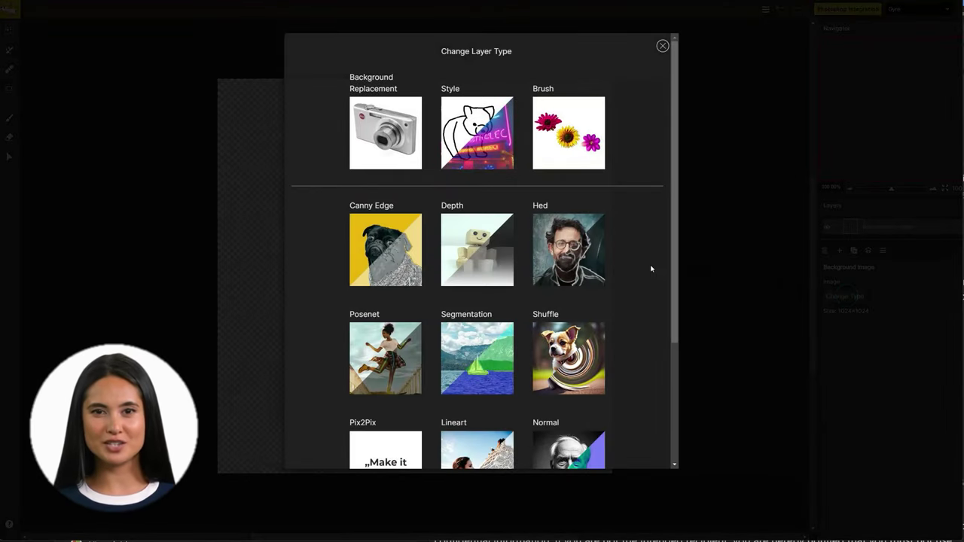
scroll(651, 269, down, 3)
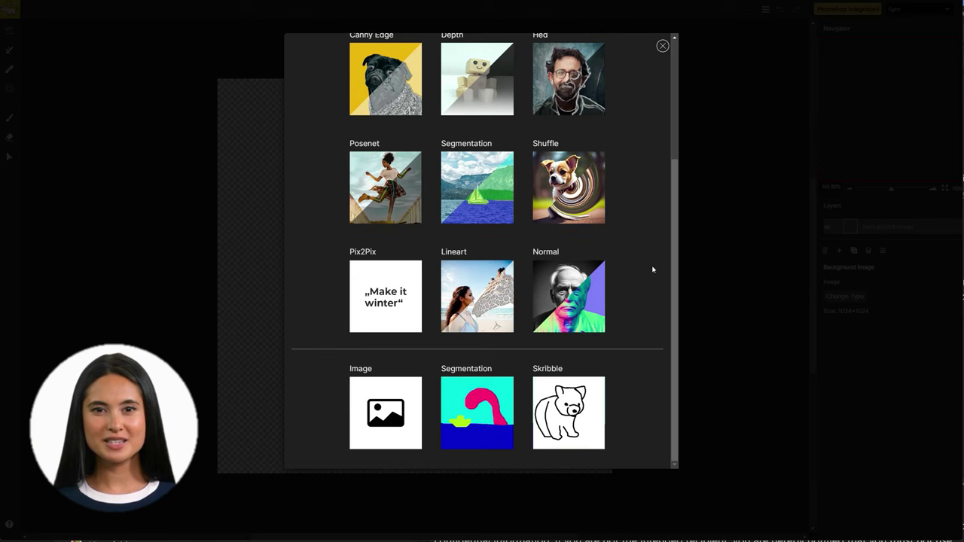
scroll(653, 269, up, 3)
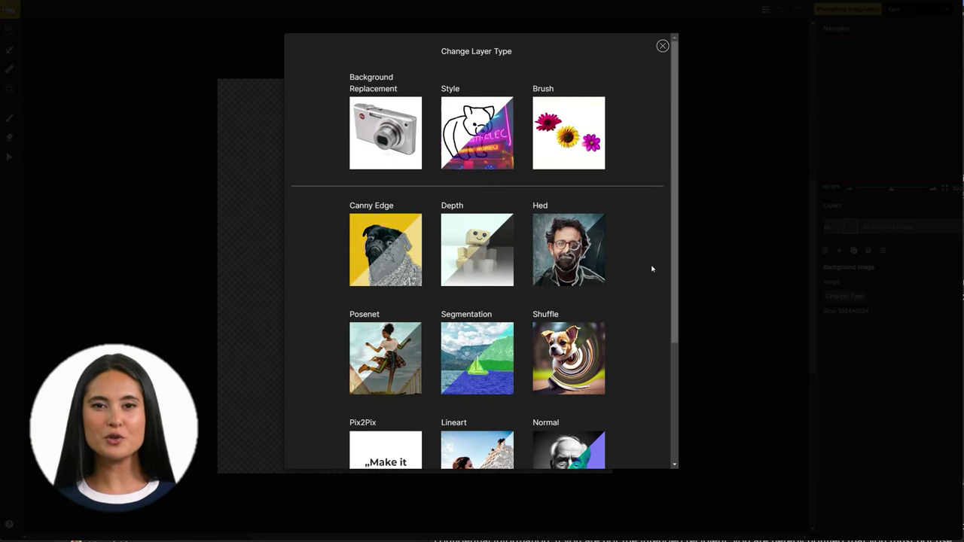
click(661, 46)
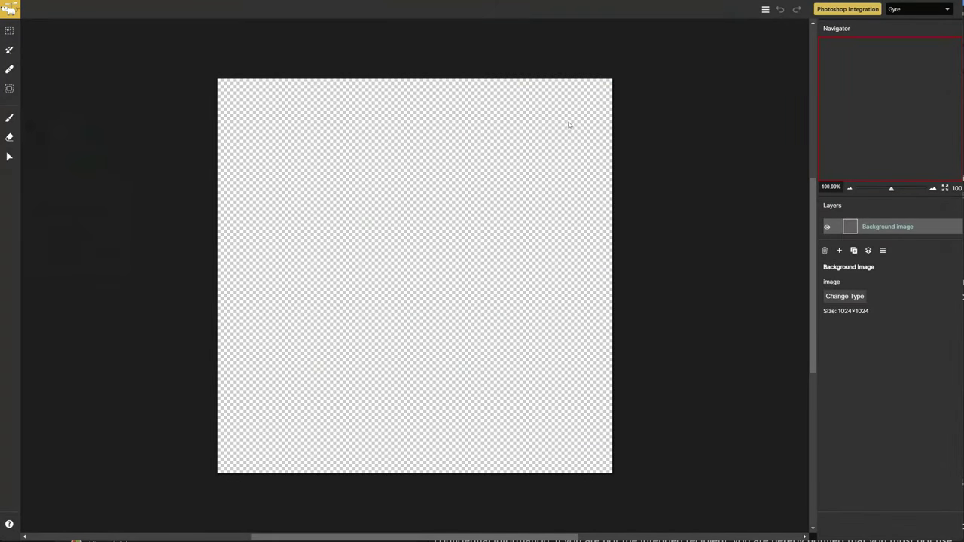
Step: Add a new Text layer to the canvas and delete the Background Image layer
click(884, 251)
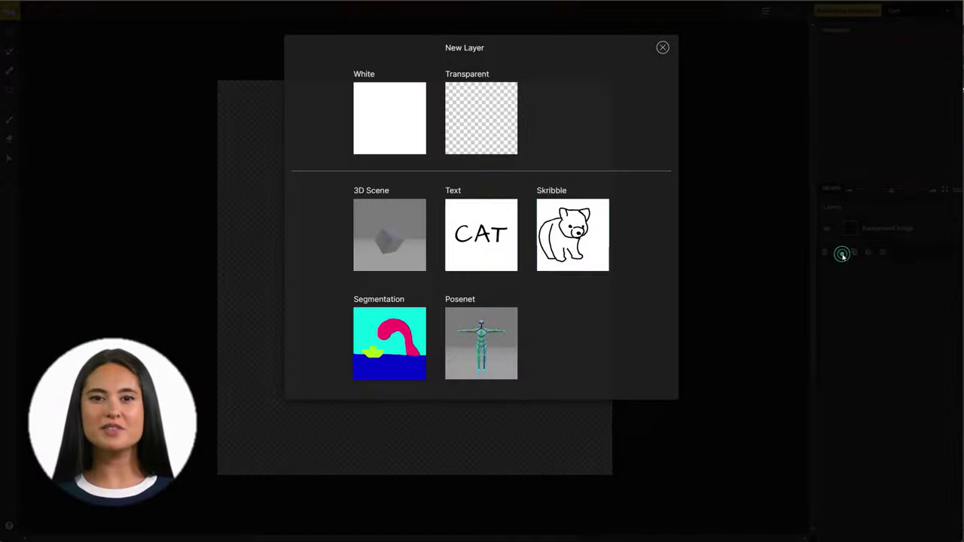
click(491, 245)
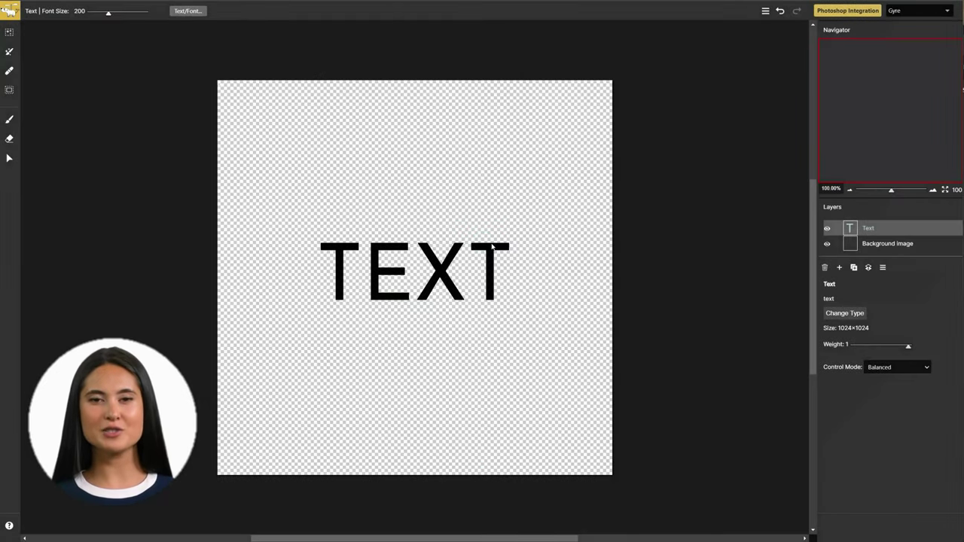
click(911, 245)
click(824, 268)
click(562, 289)
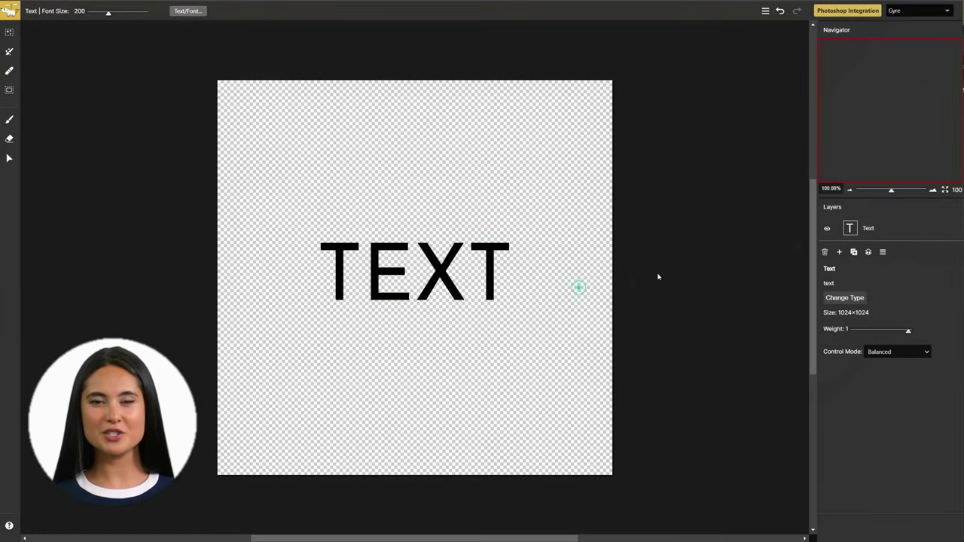
Step: Change the layer's text to GRAPES in the Chewy font, with letter spacing 0.7 and font size 259
click(199, 12)
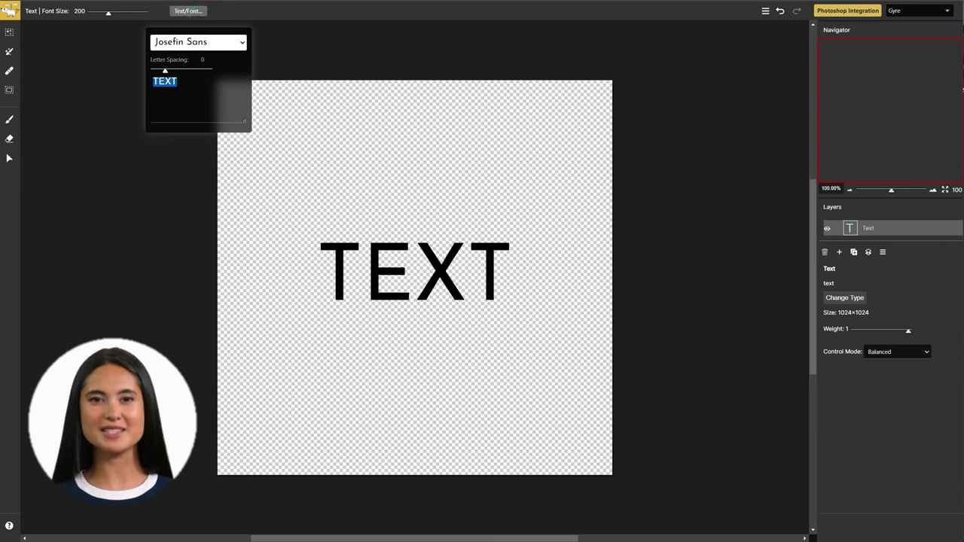
text(GRAPES)
click(192, 43)
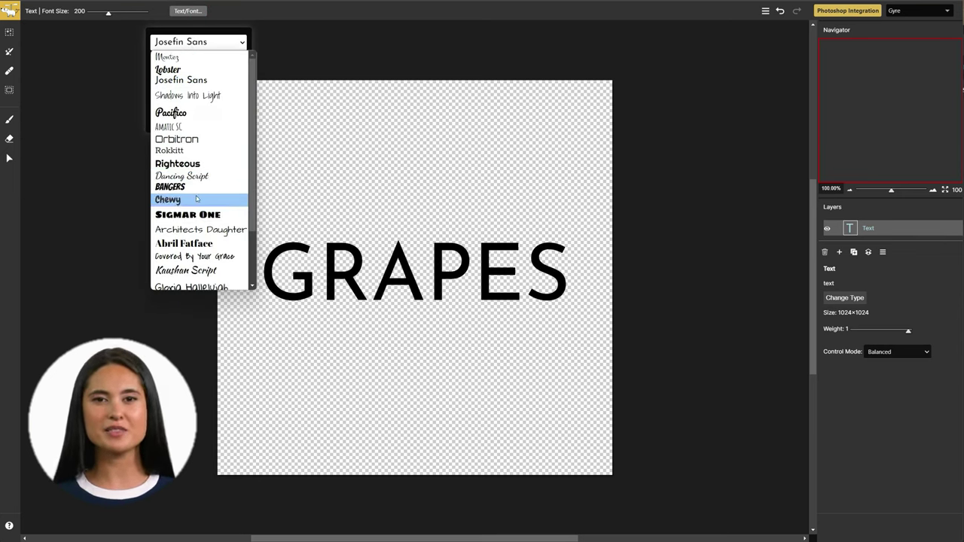
click(196, 199)
drag(165, 74, 169, 73)
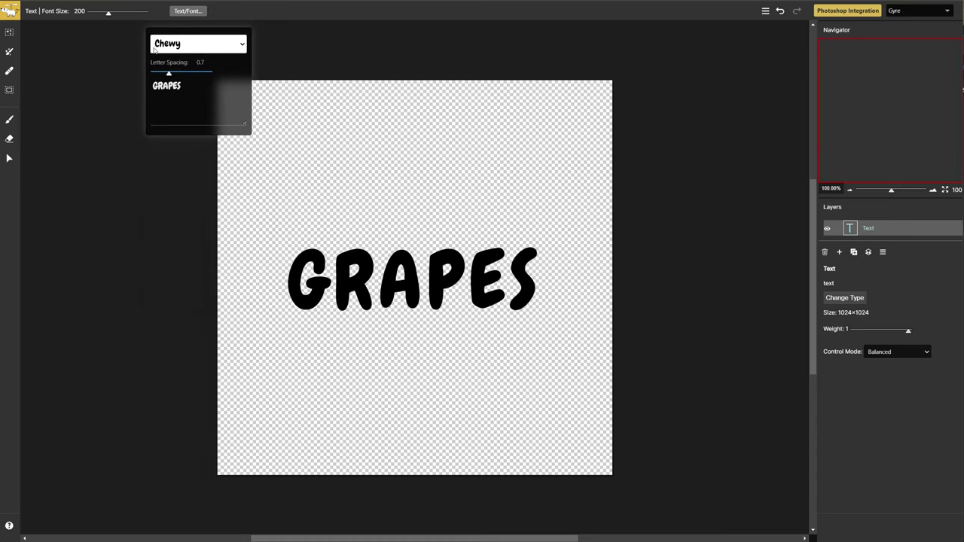
drag(110, 15, 115, 15)
click(185, 14)
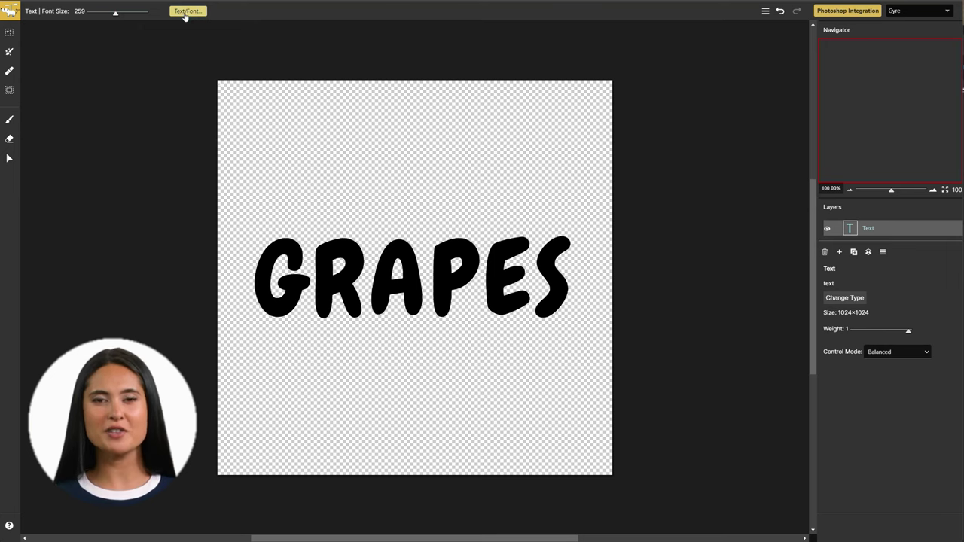
Step: Start an Image to Image generation and apply the "Good universal modifier" preset from the modifier ideas
click(9, 32)
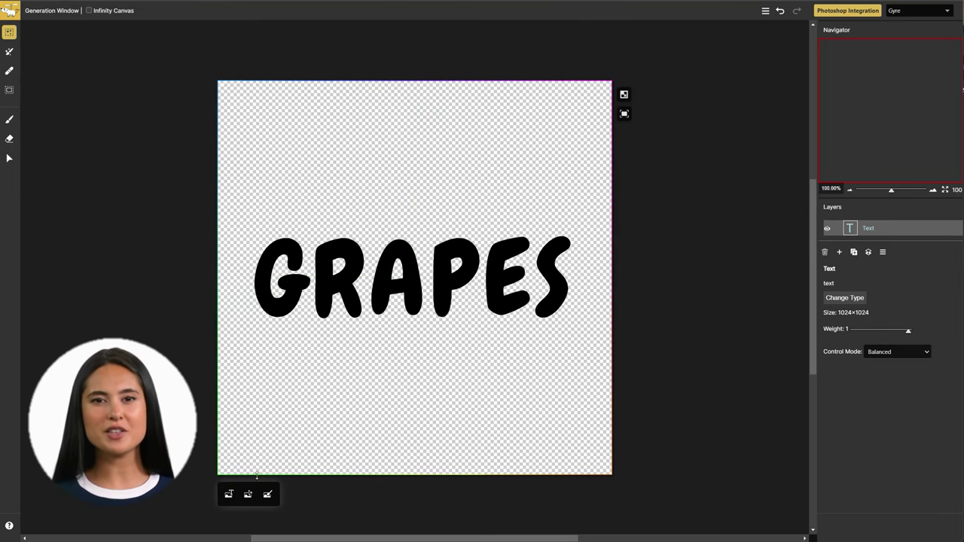
click(248, 494)
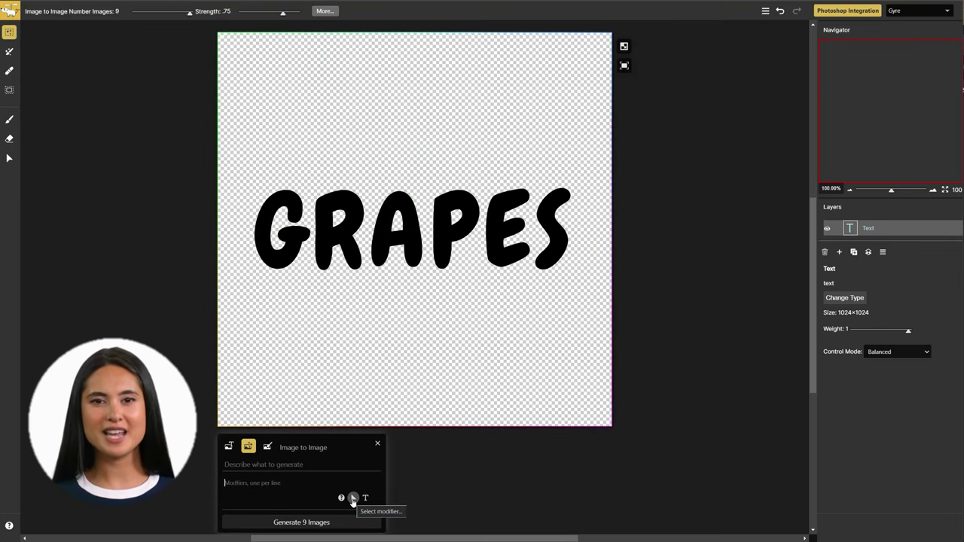
click(352, 499)
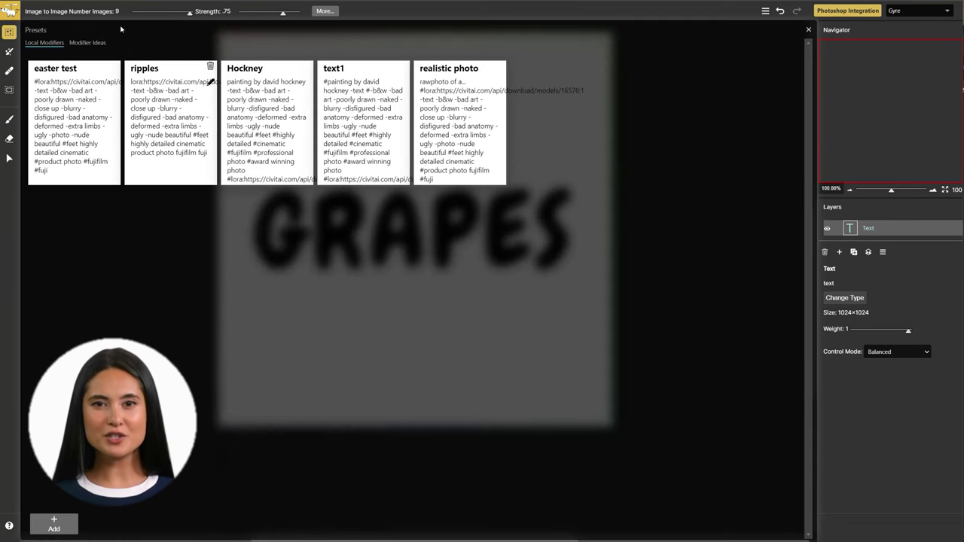
click(88, 43)
click(103, 64)
click(97, 87)
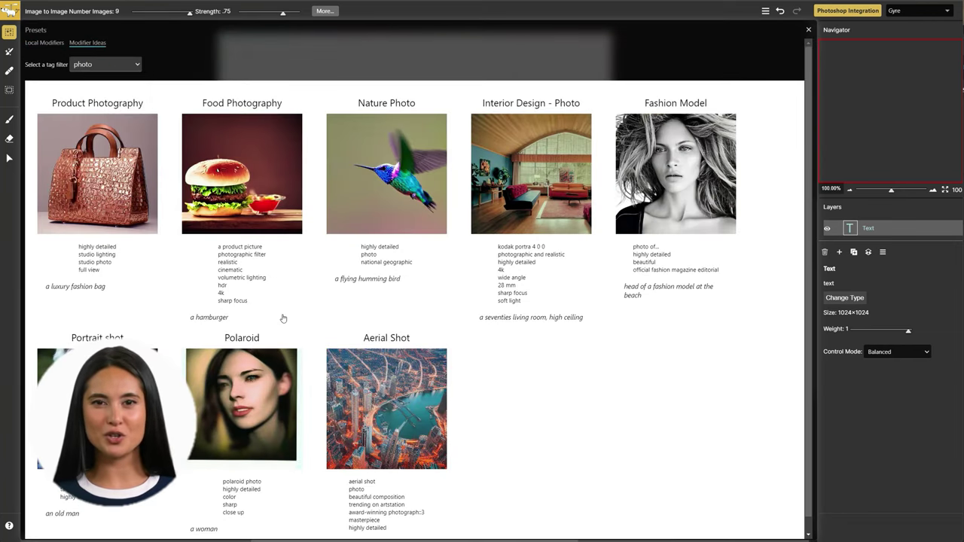
click(103, 64)
scroll(377, 422, down, 12)
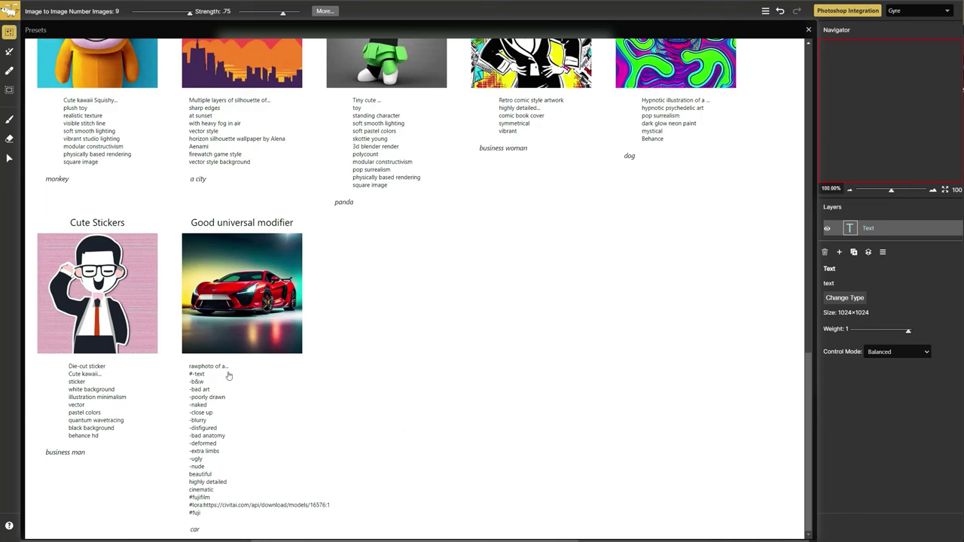
click(230, 316)
Step: Set the generation model to realistic-vision-v2-0 and the output width and height to 1024
click(325, 11)
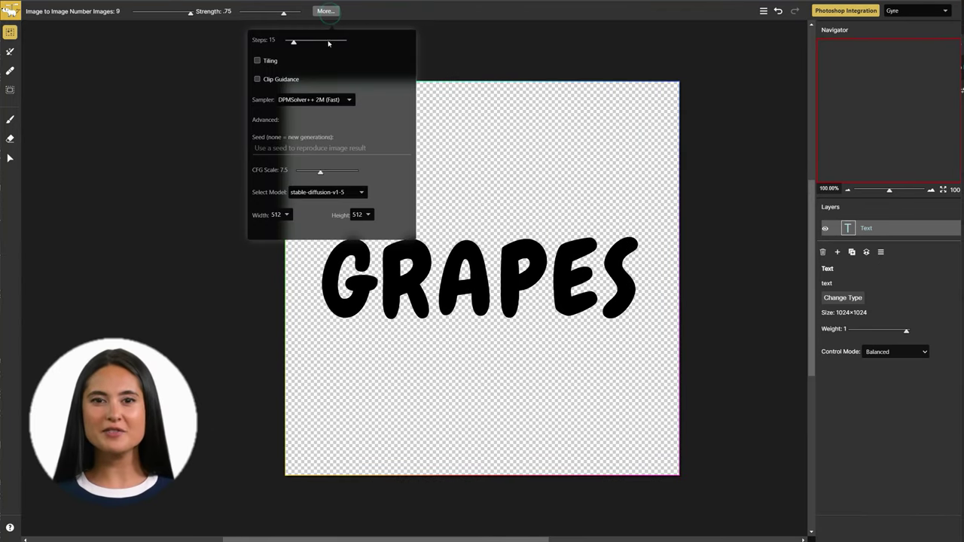
click(325, 189)
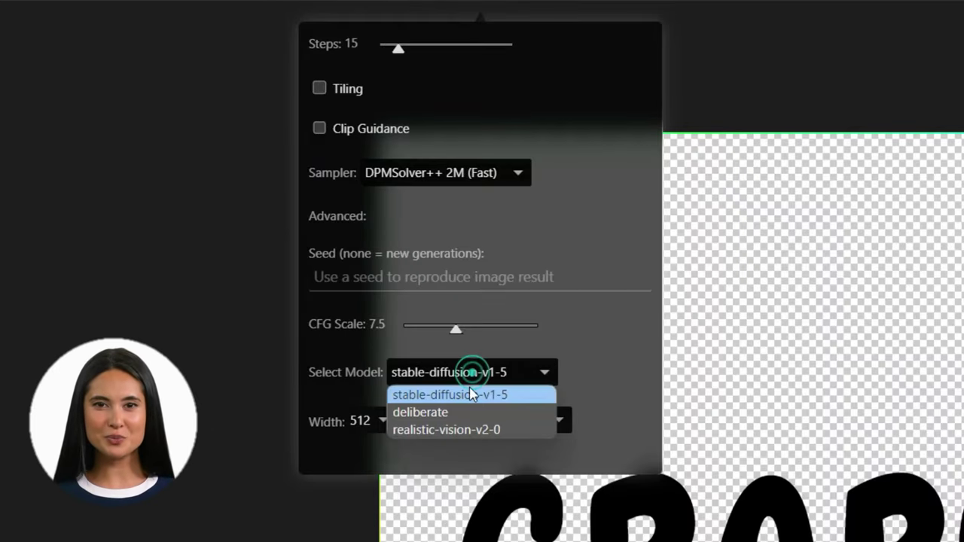
click(462, 430)
click(372, 421)
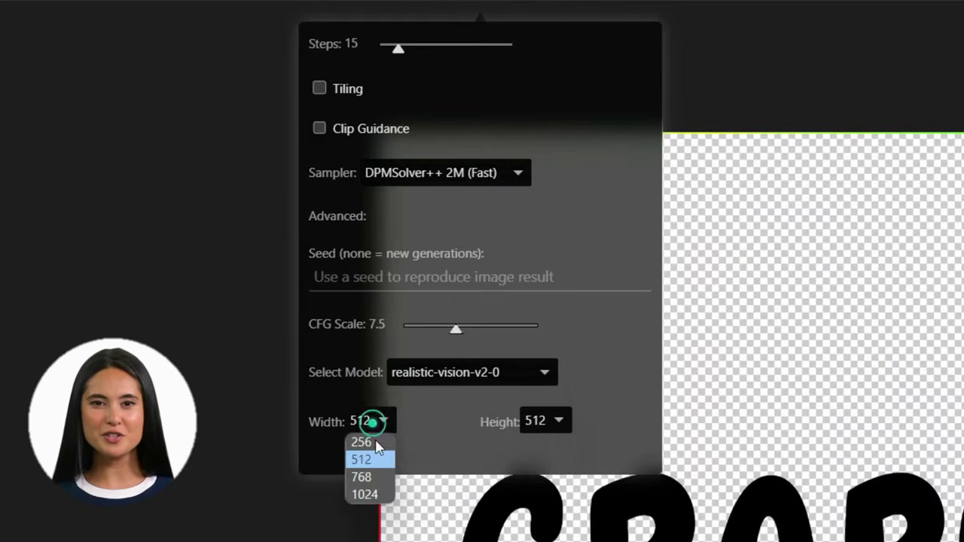
click(373, 495)
click(564, 420)
click(544, 491)
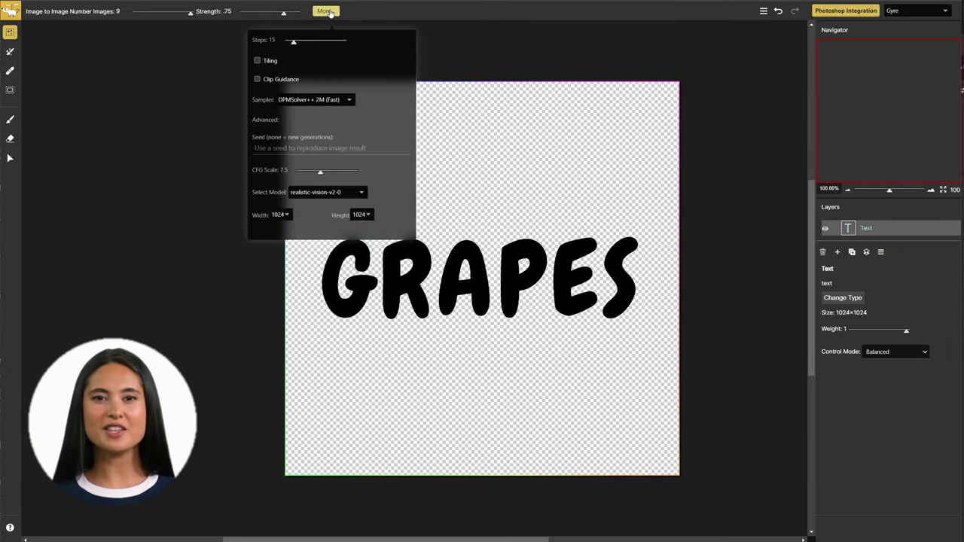
click(329, 13)
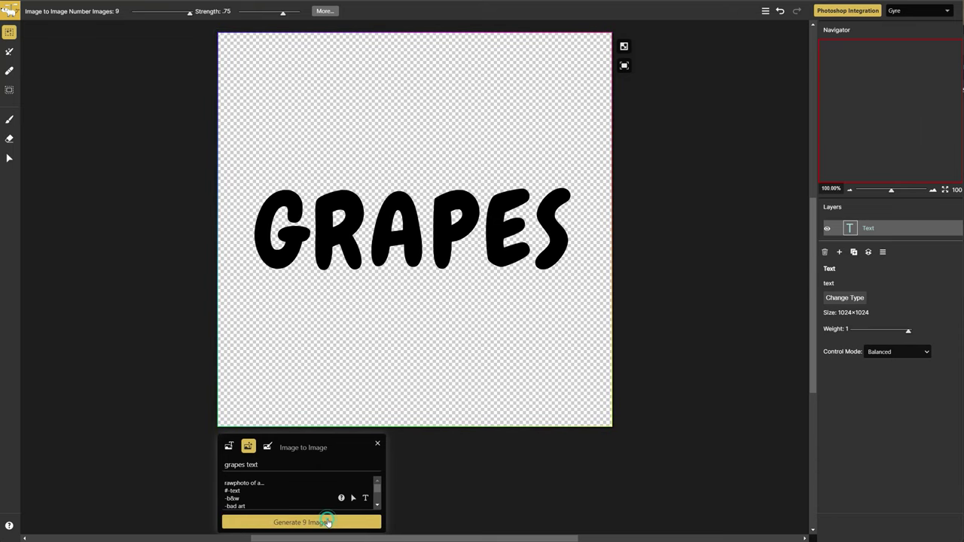
Step: Generate 9 images from the prompt "grapes text" and discard the results after previewing them
click(328, 522)
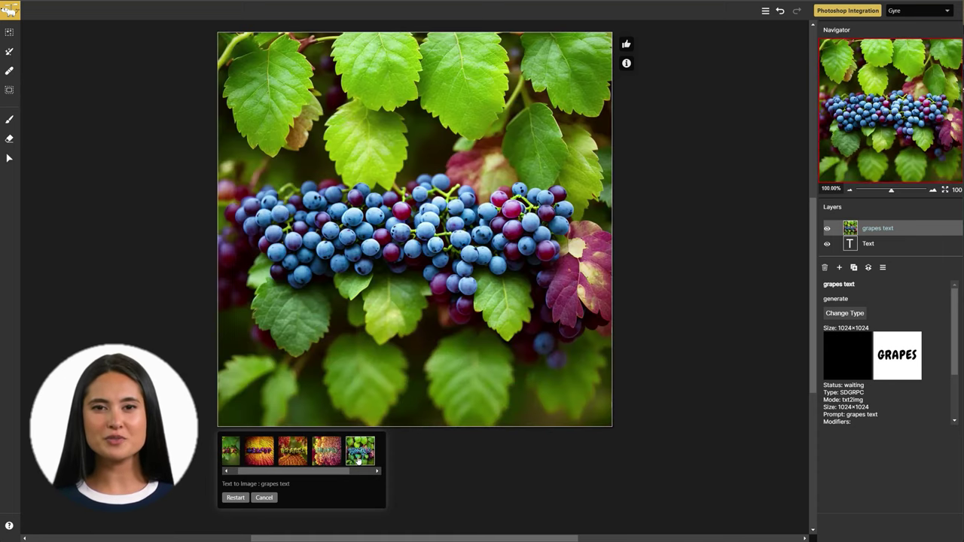
click(327, 450)
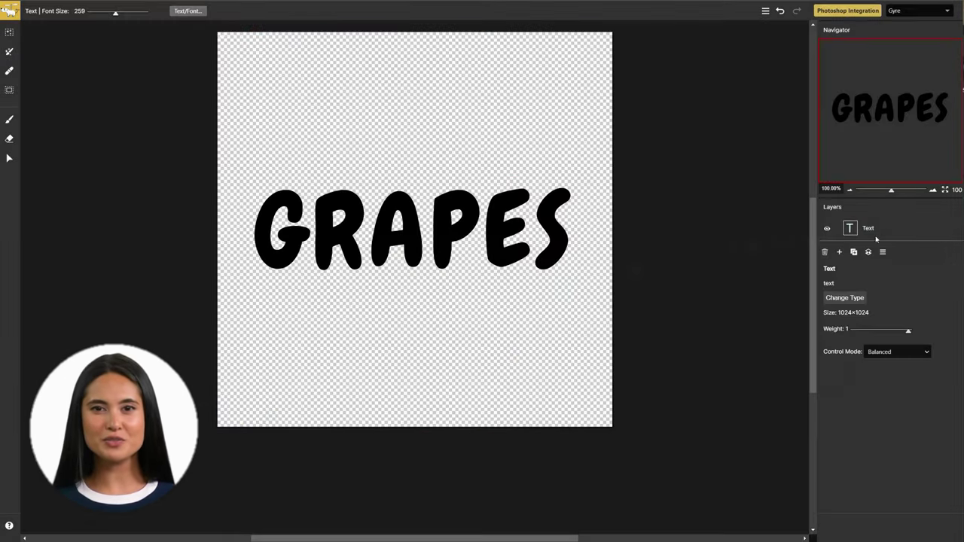
Step: Generate 9 Image to Image variations of the Text layer with the prompt extended to "grapes text, sharp font face"
click(877, 233)
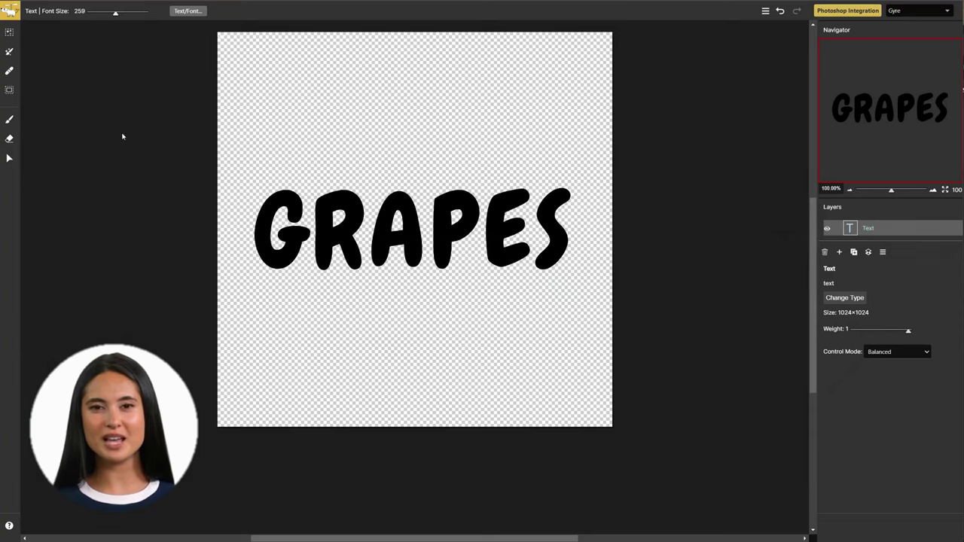
click(9, 32)
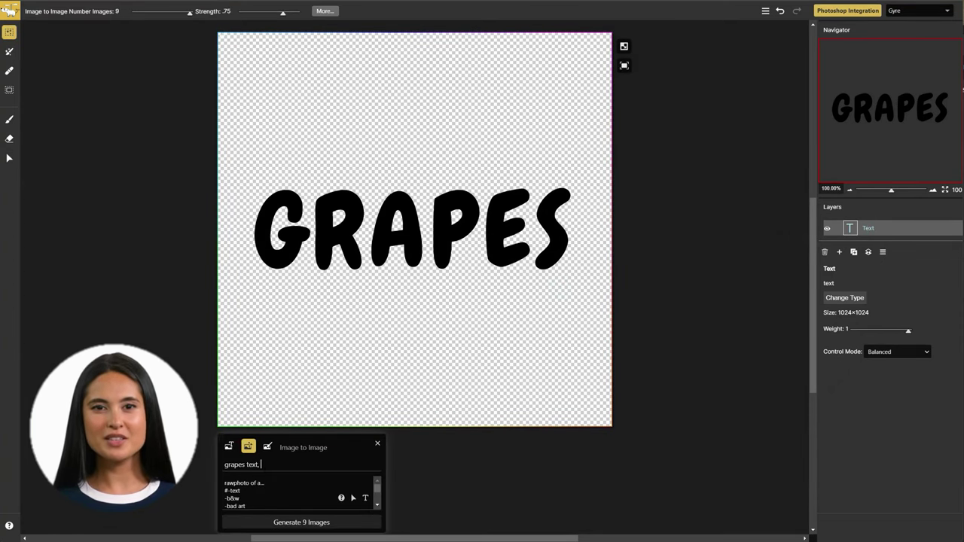
text(shar)
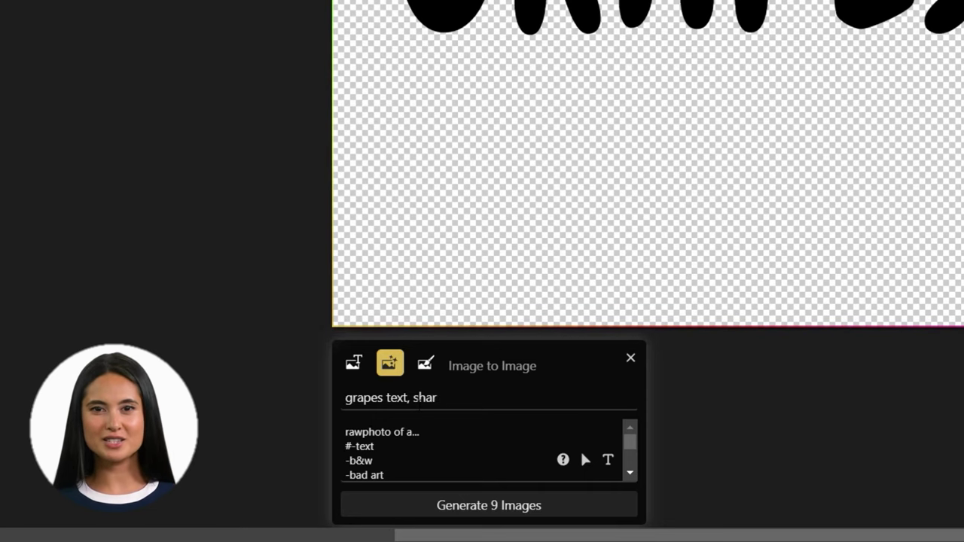
text(p font face)
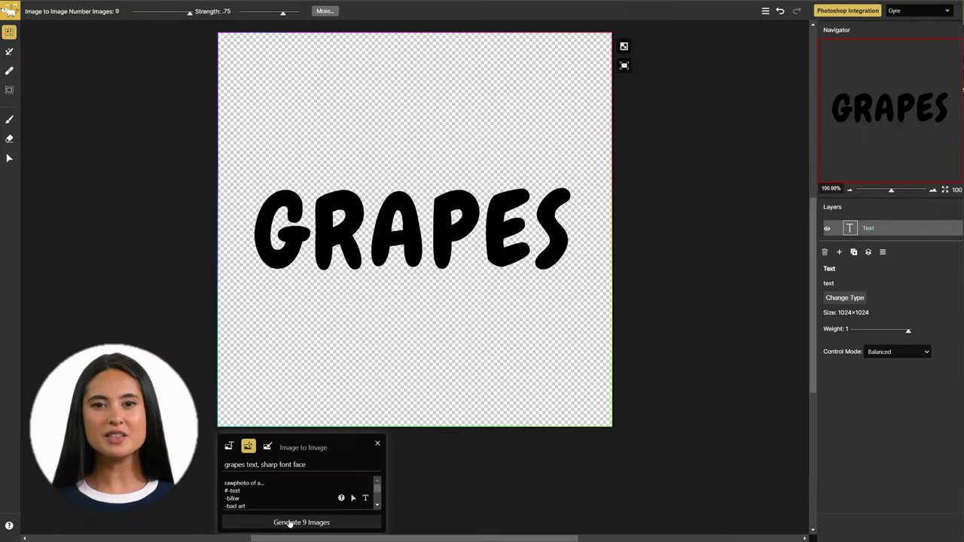
click(489, 505)
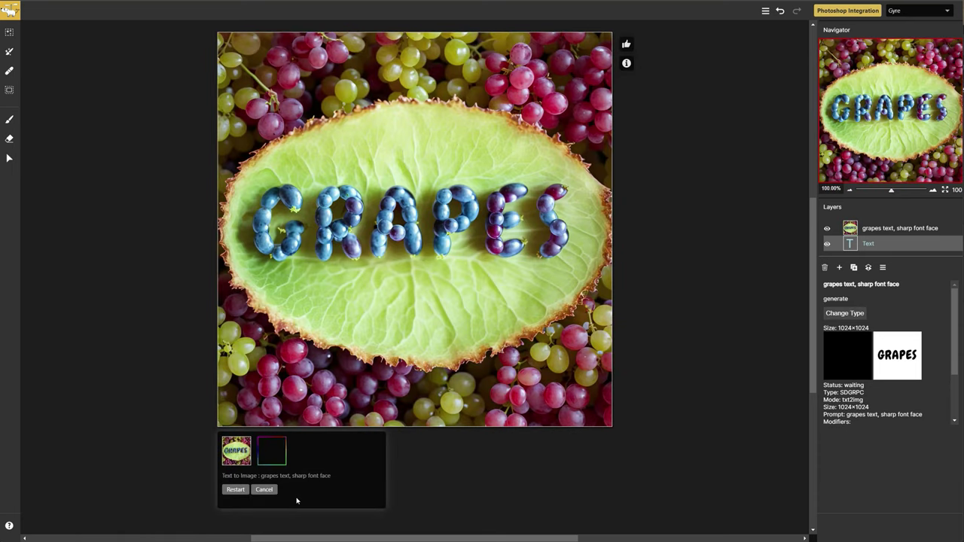
Step: Preview several of the images generated from the "grapes text, sharp font face" prompt on the canvas
click(278, 460)
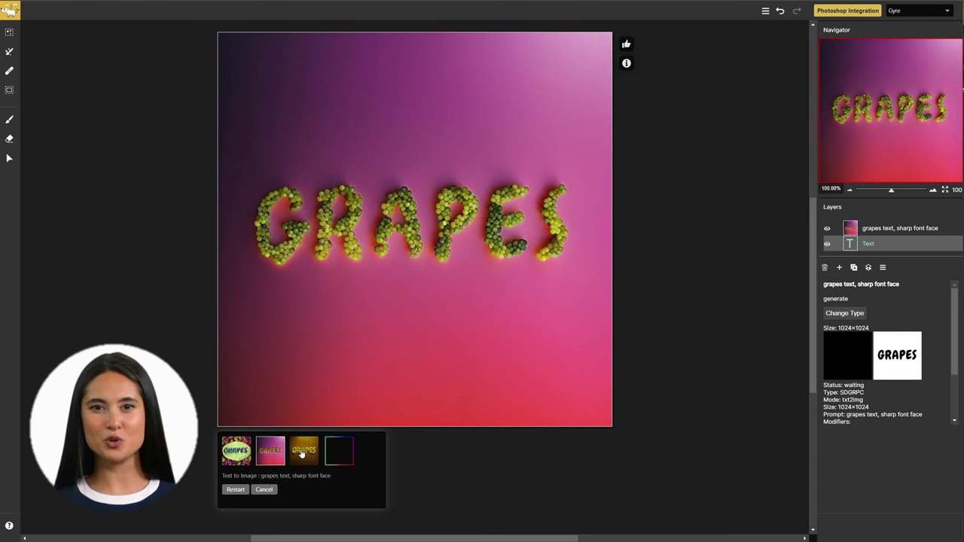
click(340, 453)
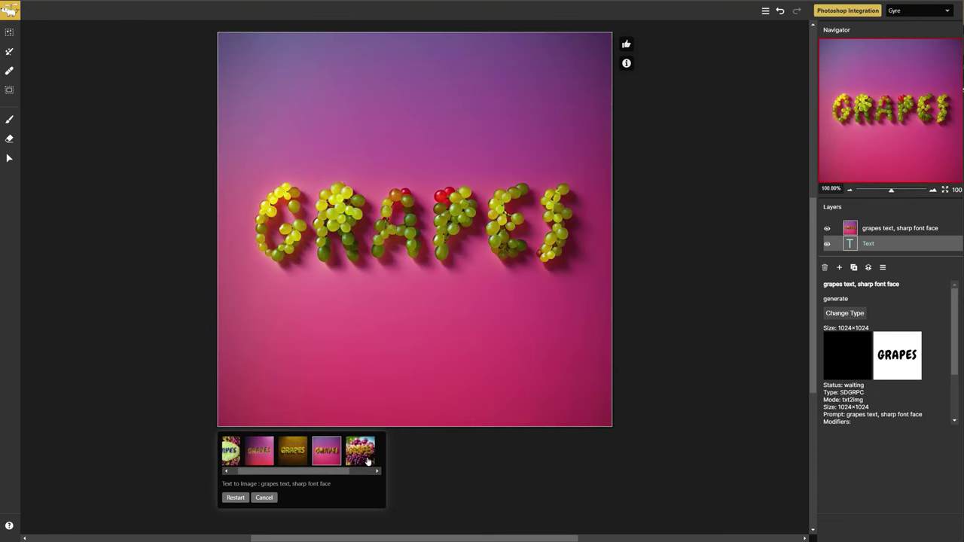
click(365, 456)
click(362, 453)
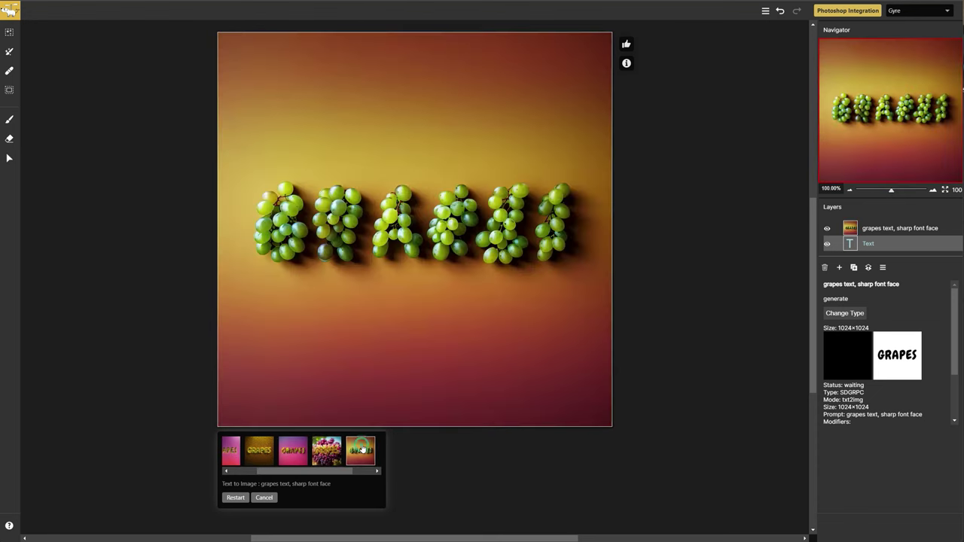
Step: Choose the generated image with green grape letters on turquoise and add a 3D Scene layer above it
click(359, 458)
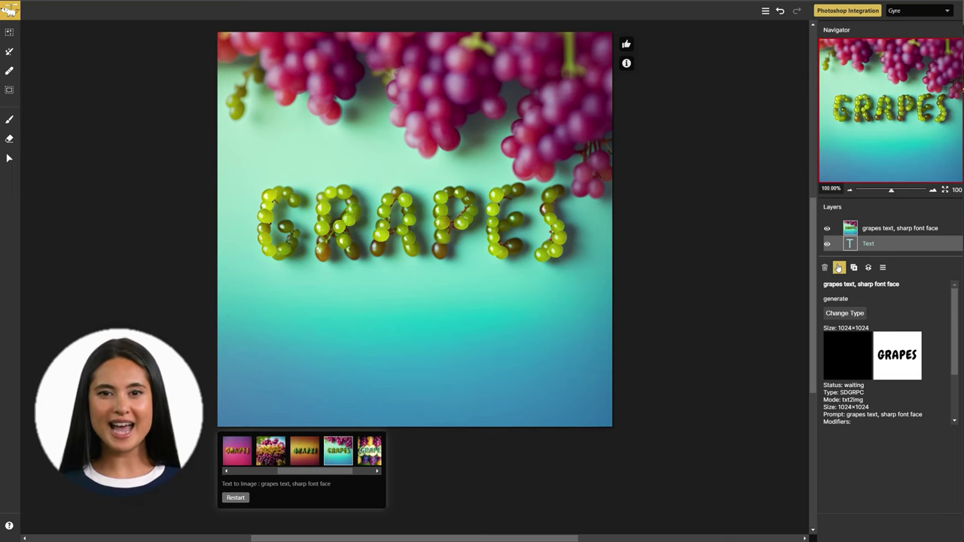
click(839, 267)
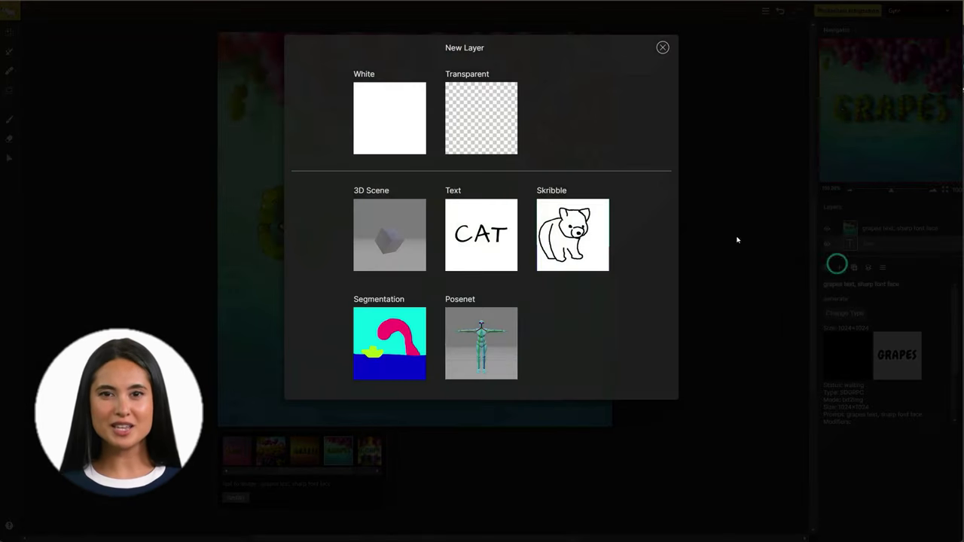
click(417, 244)
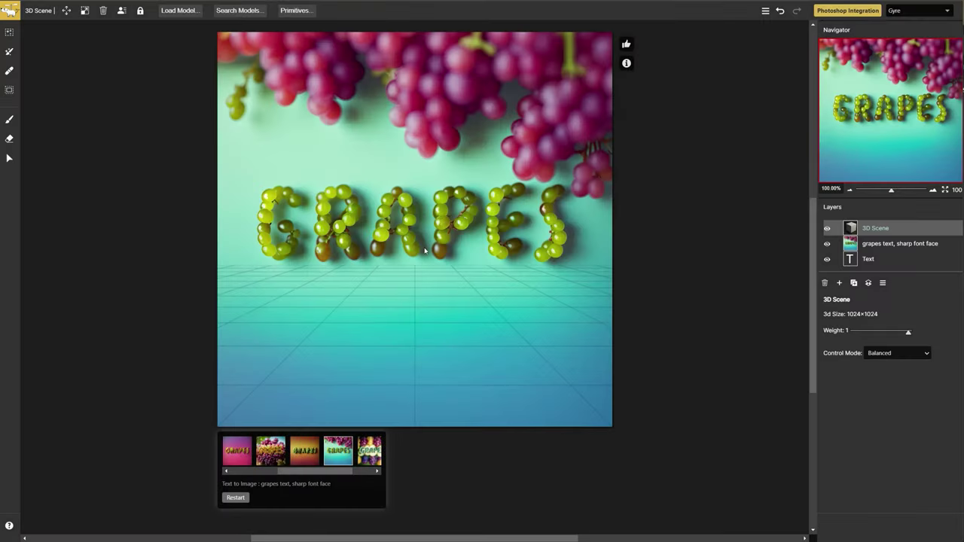
Step: Search the 3D models for "grapes" and insert the "Cartoon Grapes for your game" model into the scene
click(231, 15)
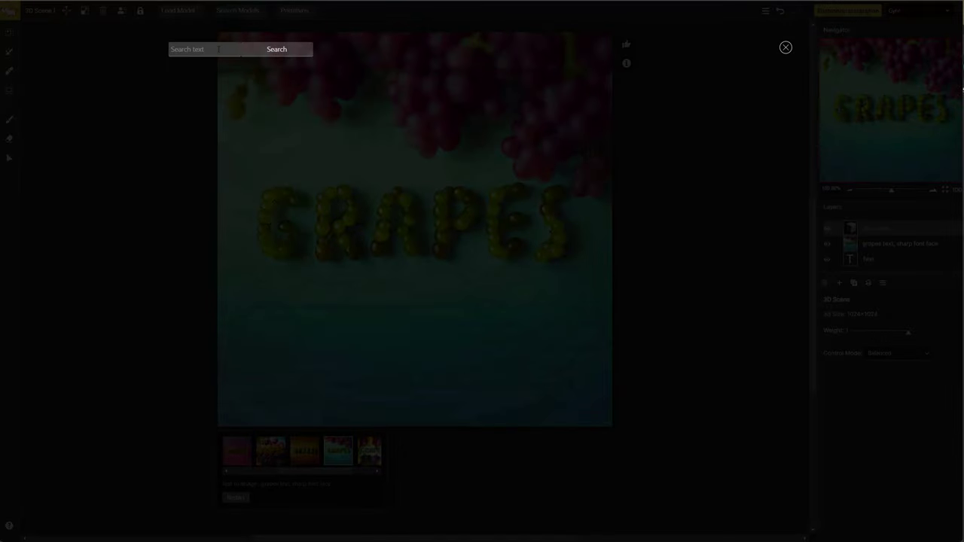
text(grapes)
click(293, 49)
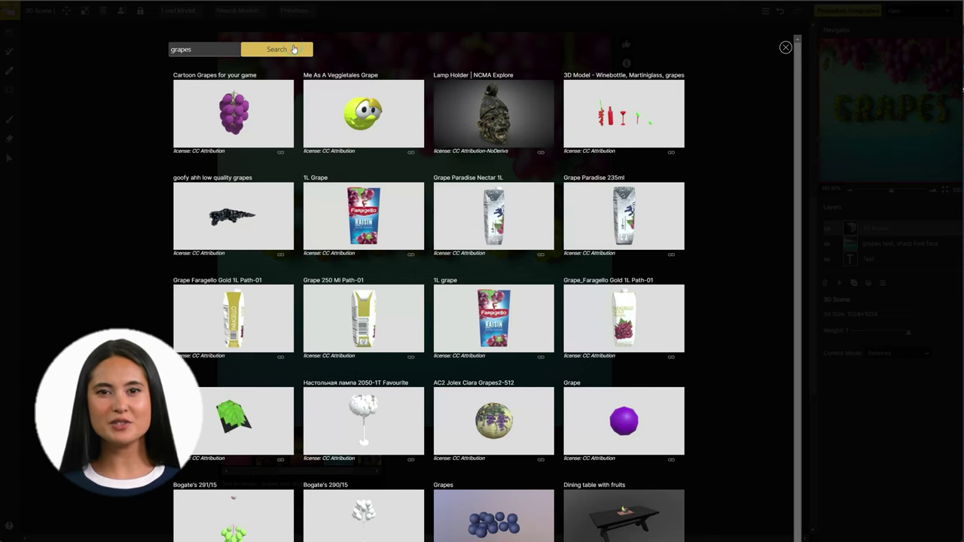
click(234, 109)
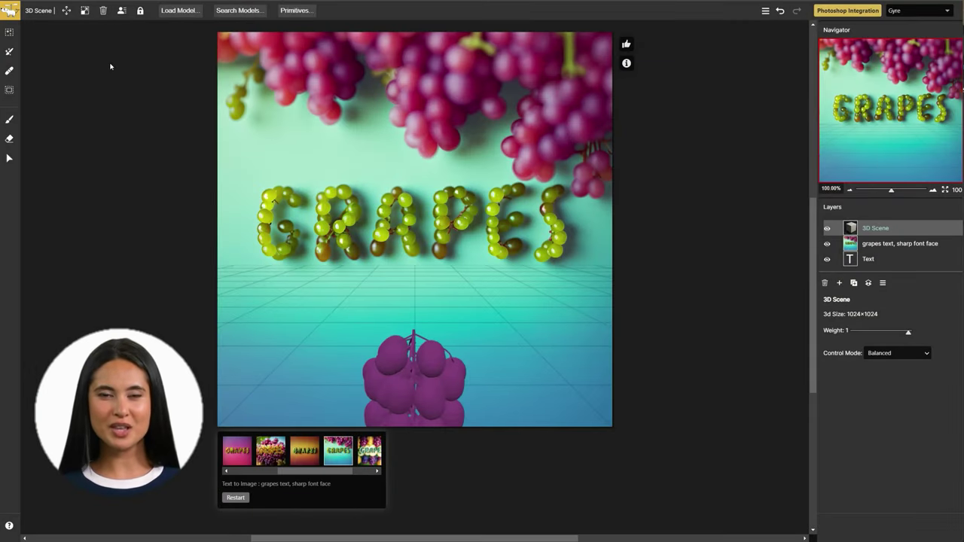
Step: Tilt the 3D grape cluster diagonally and position it farther back on the grid, beneath the letters P and E
click(66, 10)
drag(415, 399, 416, 340)
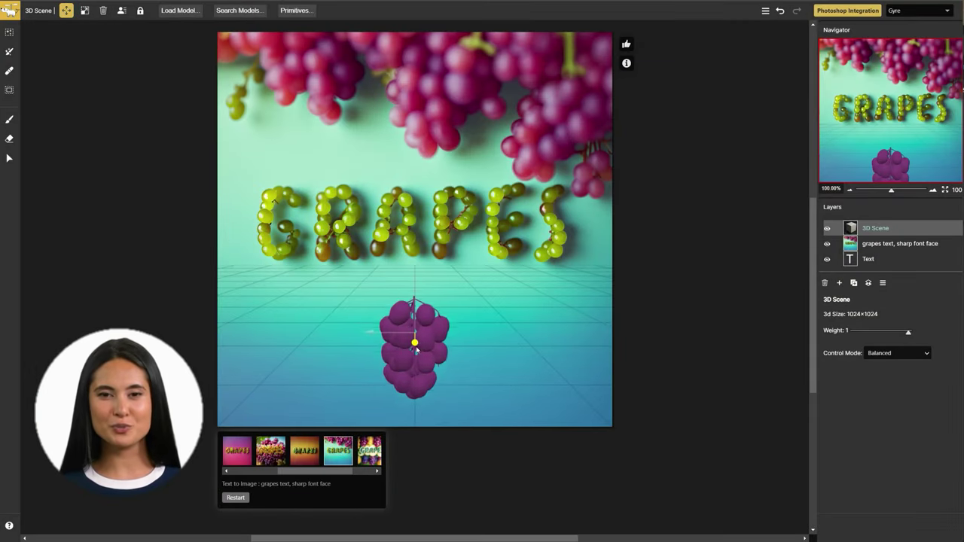
click(85, 10)
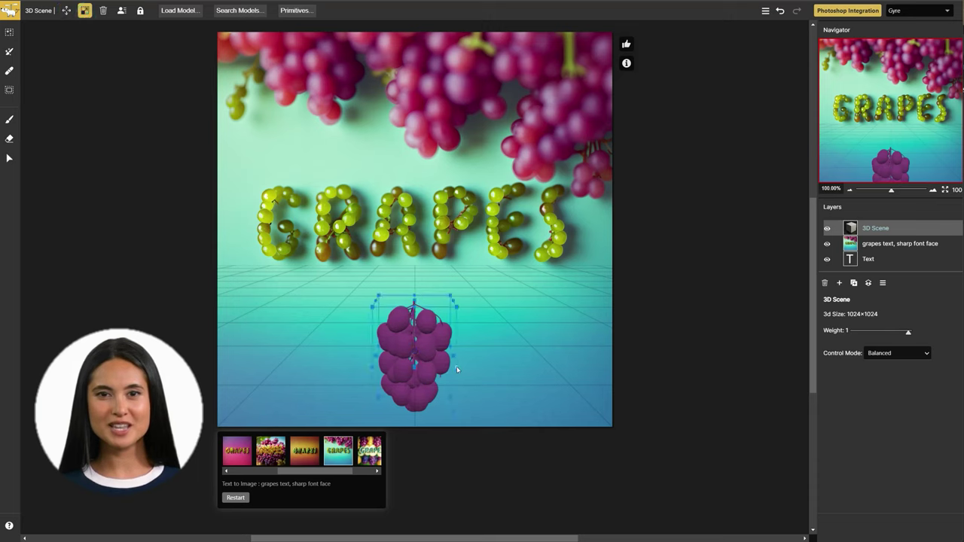
drag(457, 366, 422, 332)
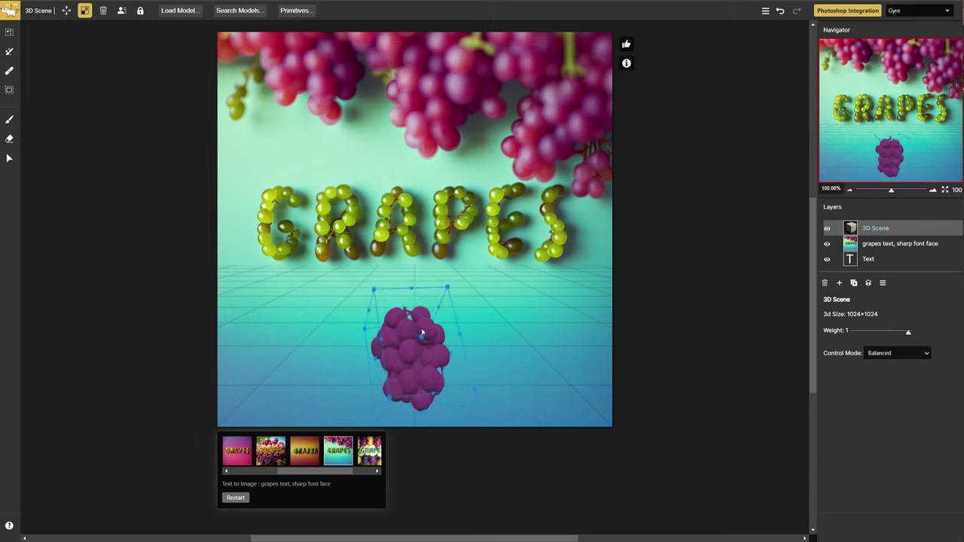
drag(434, 397, 451, 393)
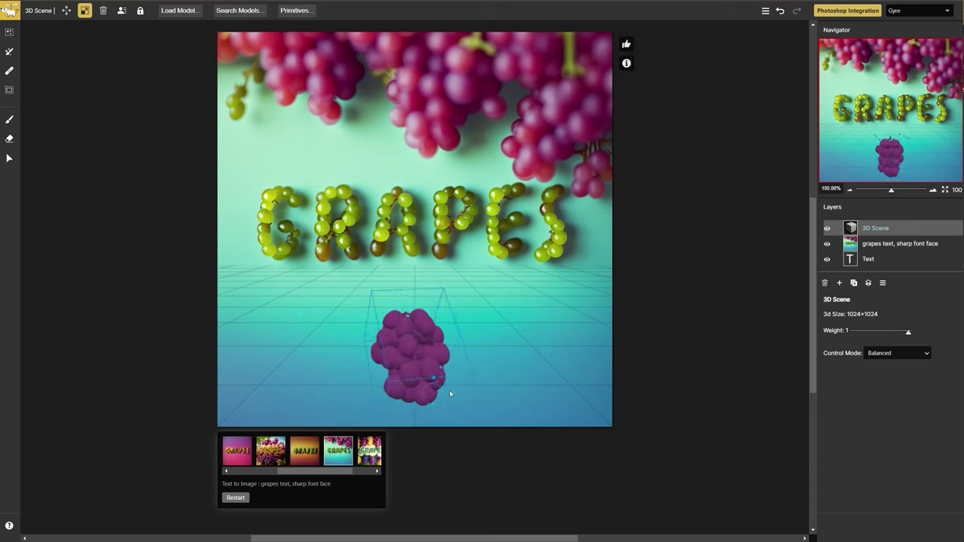
drag(384, 408, 474, 400)
click(66, 10)
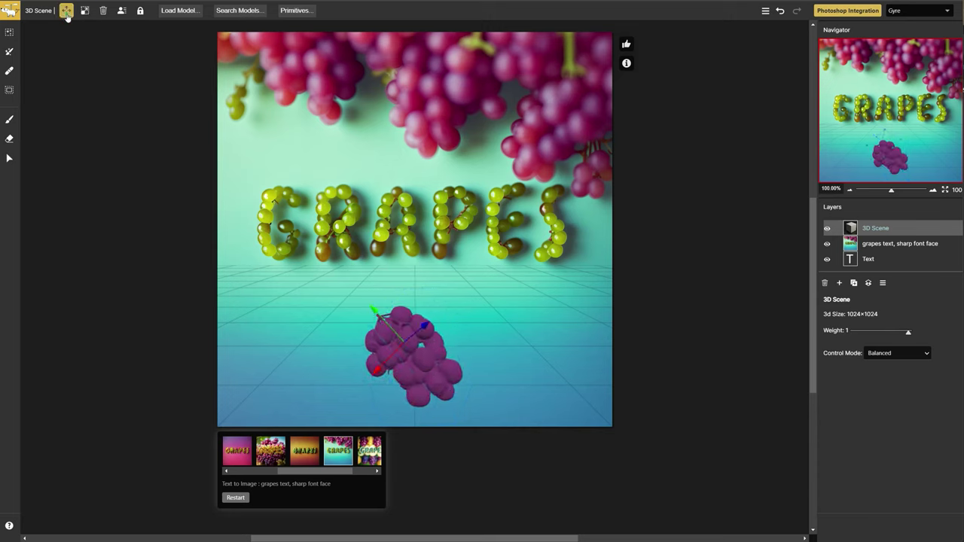
drag(426, 344, 489, 361)
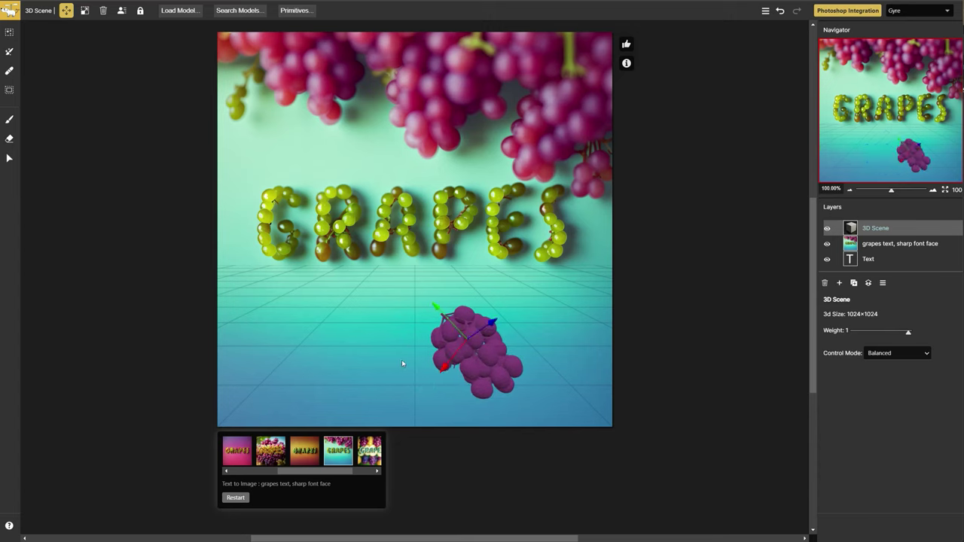
Step: Paint an inpainting mask that covers the 3D grape cluster and a margin around it
click(9, 51)
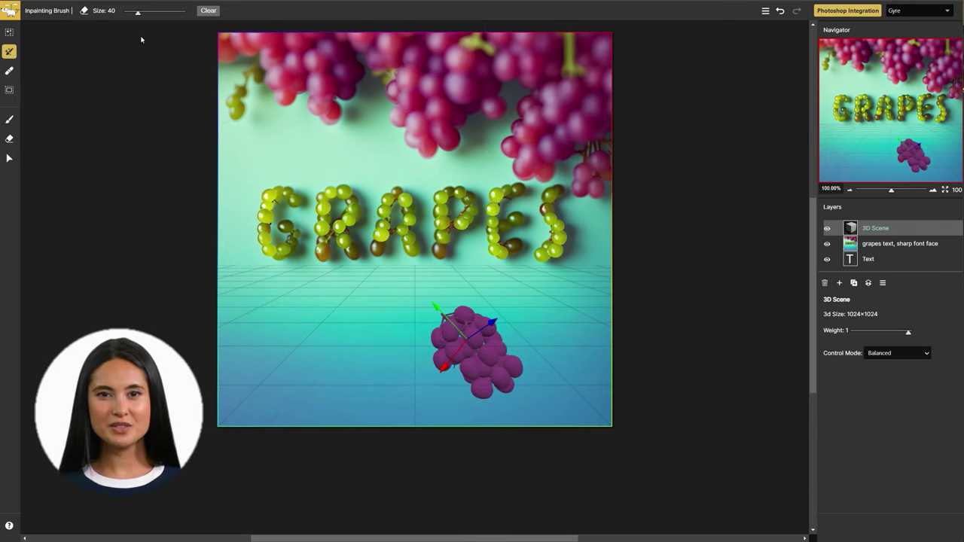
mouse_move(433, 312)
mouse_down()
mouse_move(500, 391)
mouse_move(498, 339)
mouse_move(453, 336)
mouse_up()
Step: Inpaint the masked grape cluster area with the prompt "grapes" at 512 width and height, with the Text layer hidden
click(9, 32)
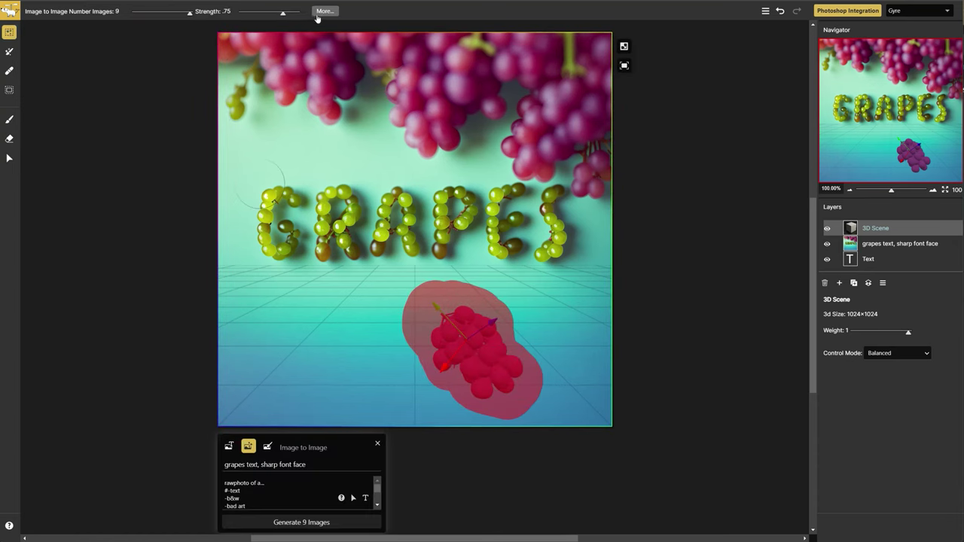
click(318, 10)
click(347, 439)
click(346, 476)
click(514, 440)
click(513, 477)
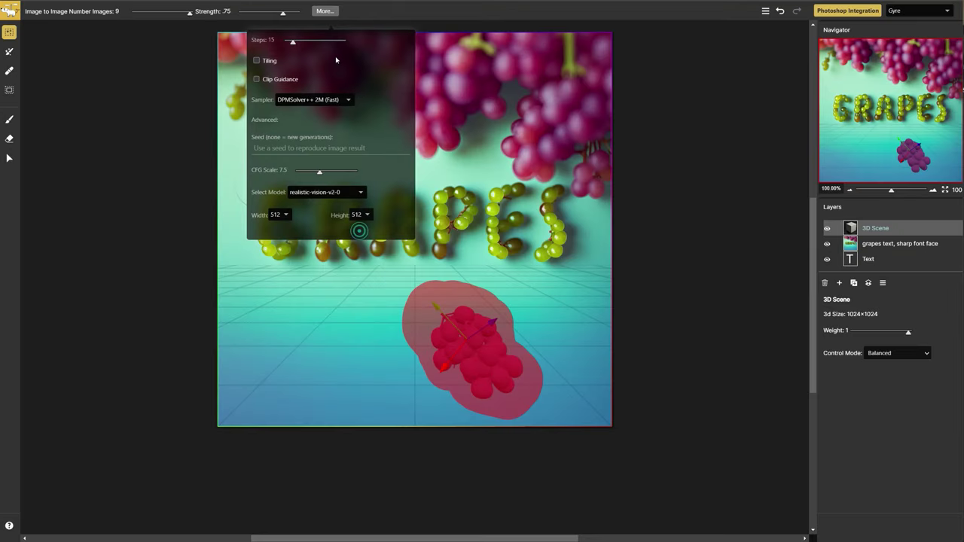
click(441, 22)
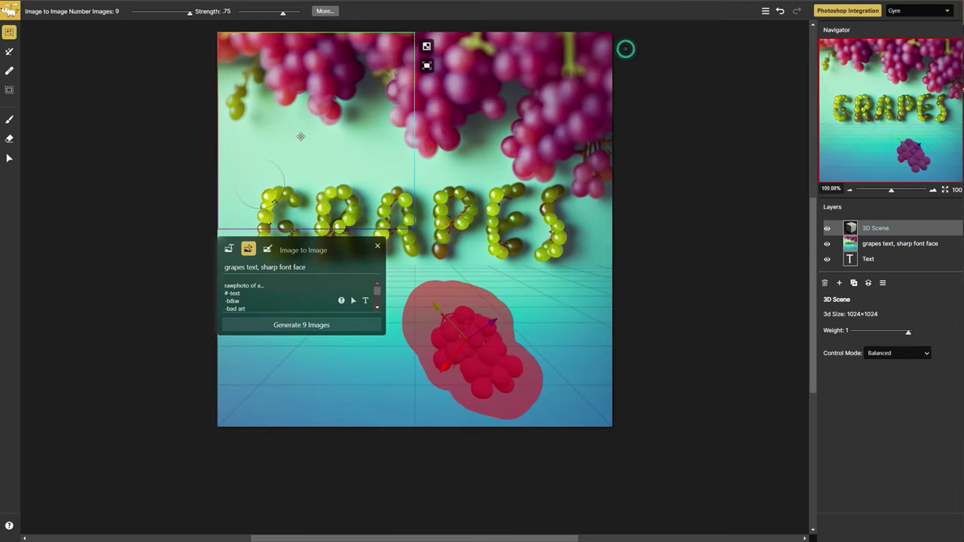
click(500, 521)
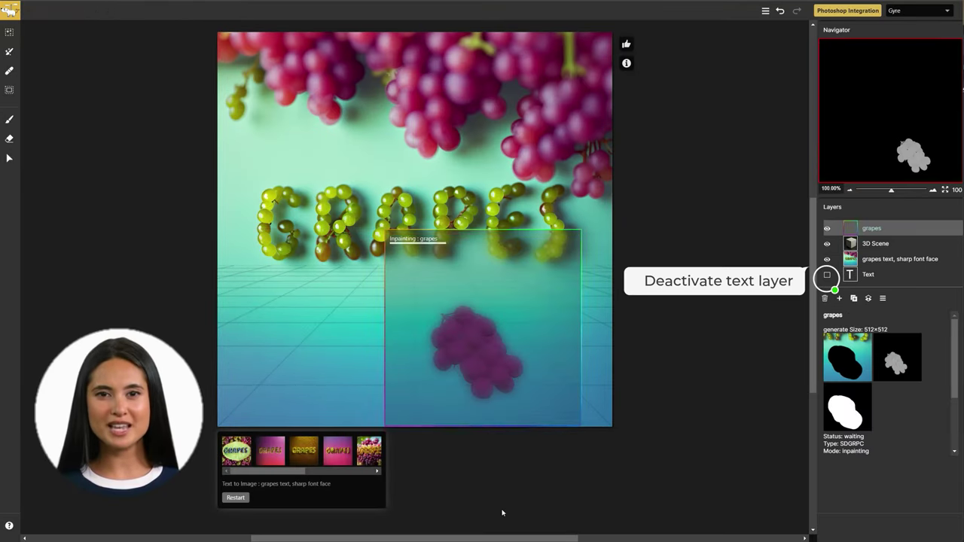